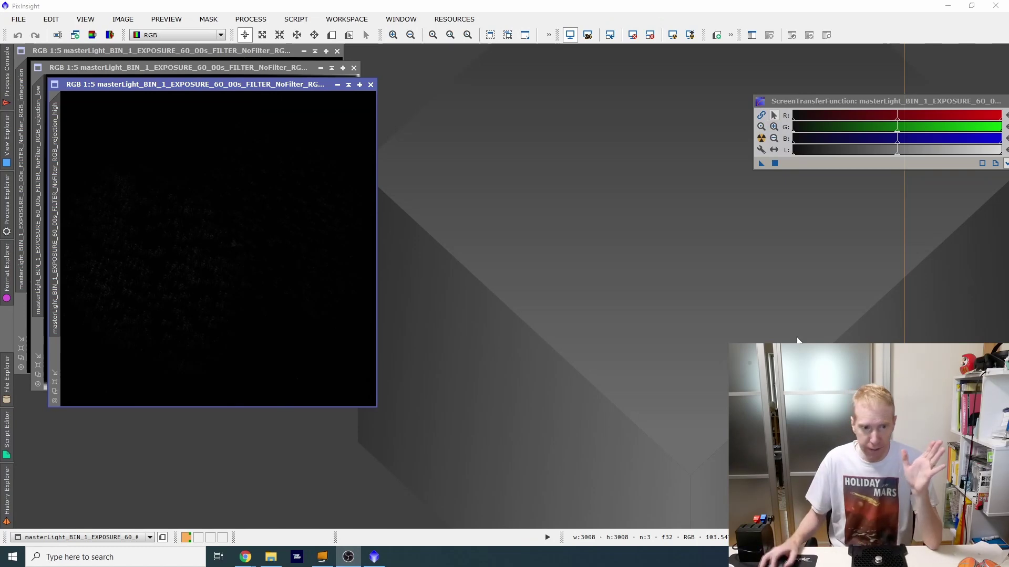
- Auto-stretch the integration image with STF to reveal the North America Nebula
{"action": "left_click", "coordinate": [251, 52]}
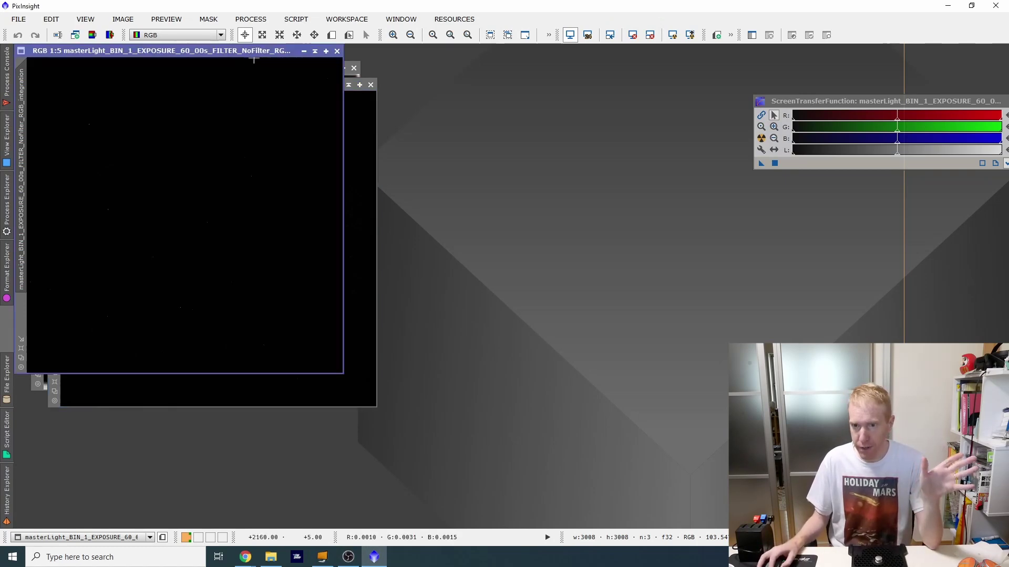
{"action": "left_click_drag", "start_coordinate": [877, 104], "coordinate": [646, 110]}
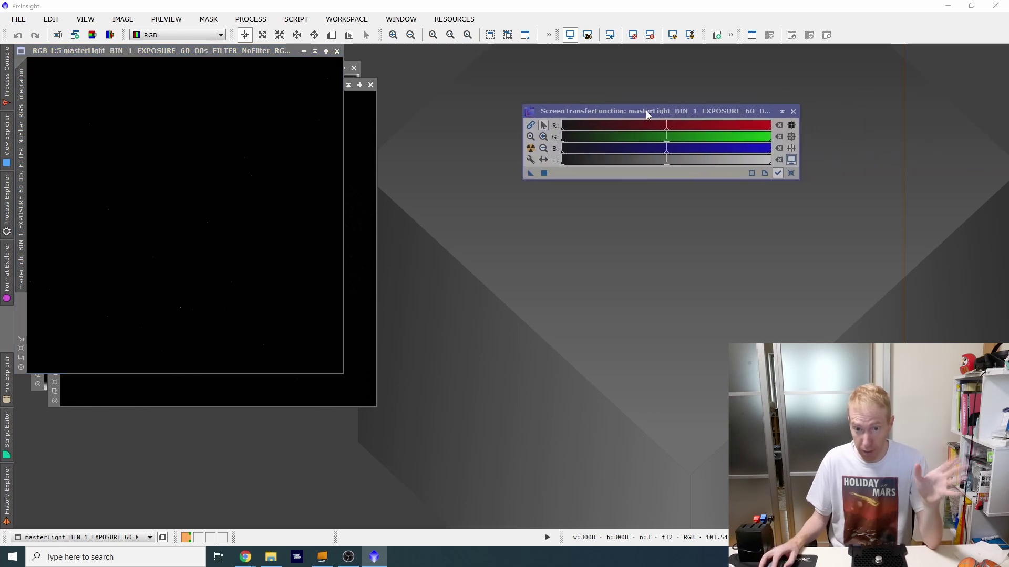
{"action": "left_click", "coordinate": [531, 148]}
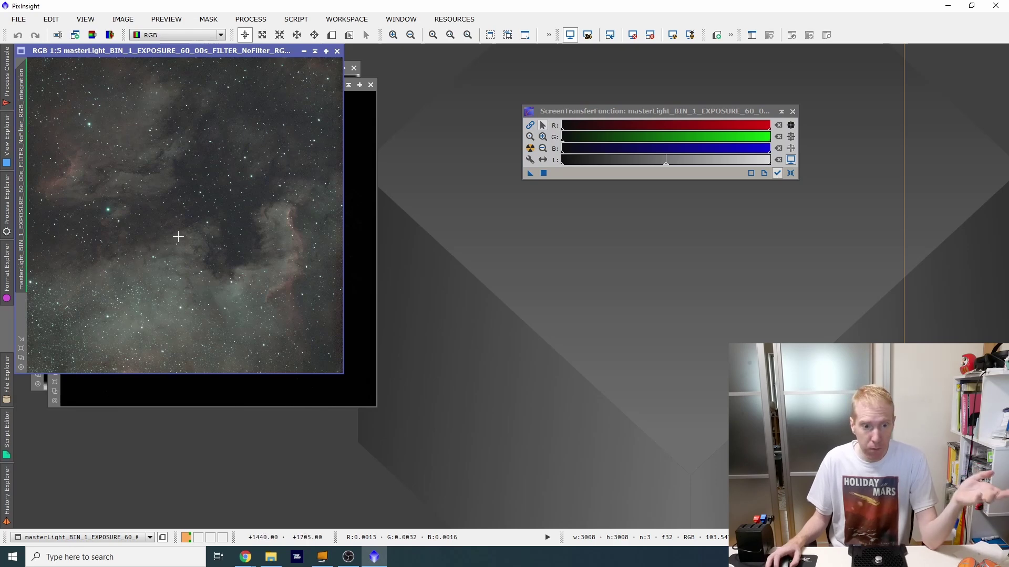
{"action": "scroll", "coordinate": [178, 237], "scroll_direction": "up", "scroll_amount": 5}
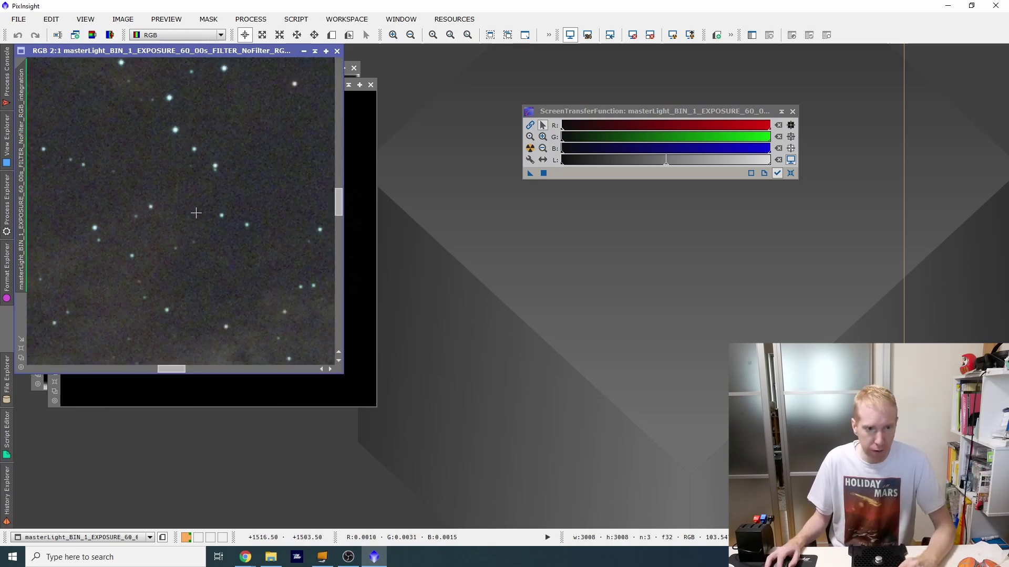
{"action": "scroll", "coordinate": [238, 149], "scroll_direction": "down", "scroll_amount": 3}
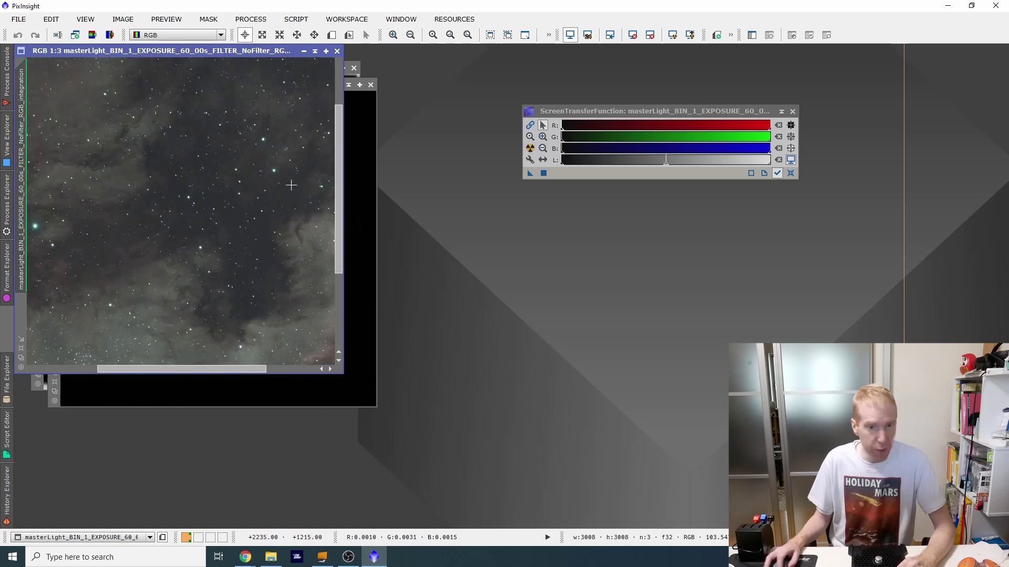
- Pan across the nebula, then move the integration window aside to uncover rejection_low
{"action": "left_click_drag", "start_coordinate": [291, 185], "coordinate": [196, 135]}
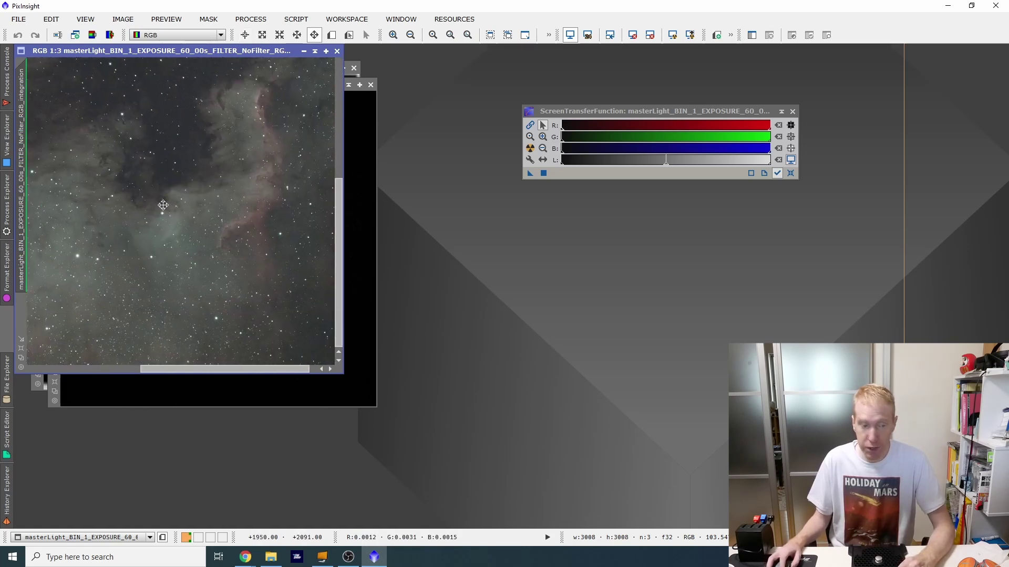
{"action": "left_click_drag", "start_coordinate": [163, 205], "coordinate": [148, 204]}
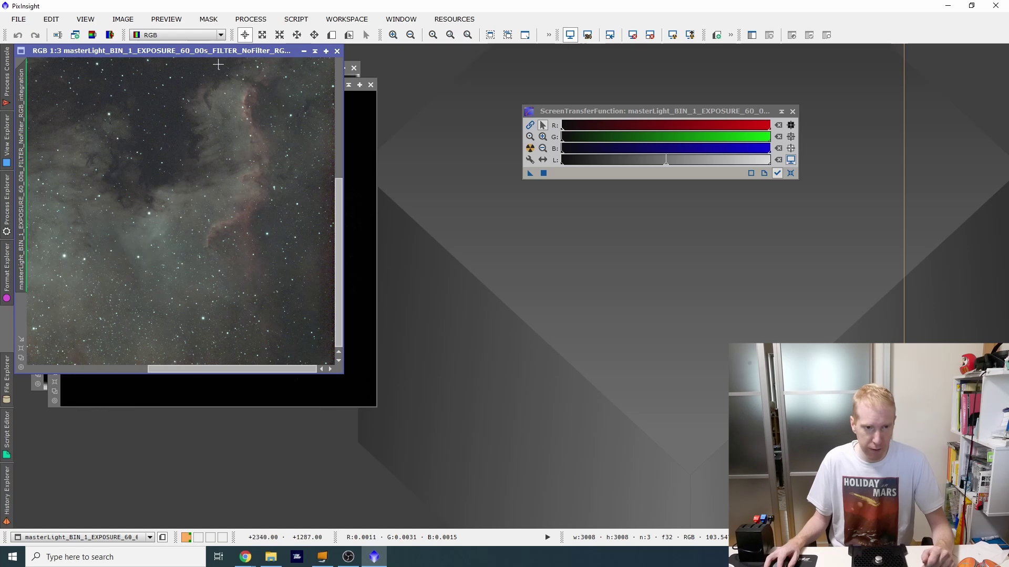
{"action": "left_click_drag", "start_coordinate": [205, 55], "coordinate": [534, 103]}
- Apply an unlinked STF auto stretch to rejection_low and zoom it to 1:6
{"action": "left_click", "coordinate": [195, 71]}
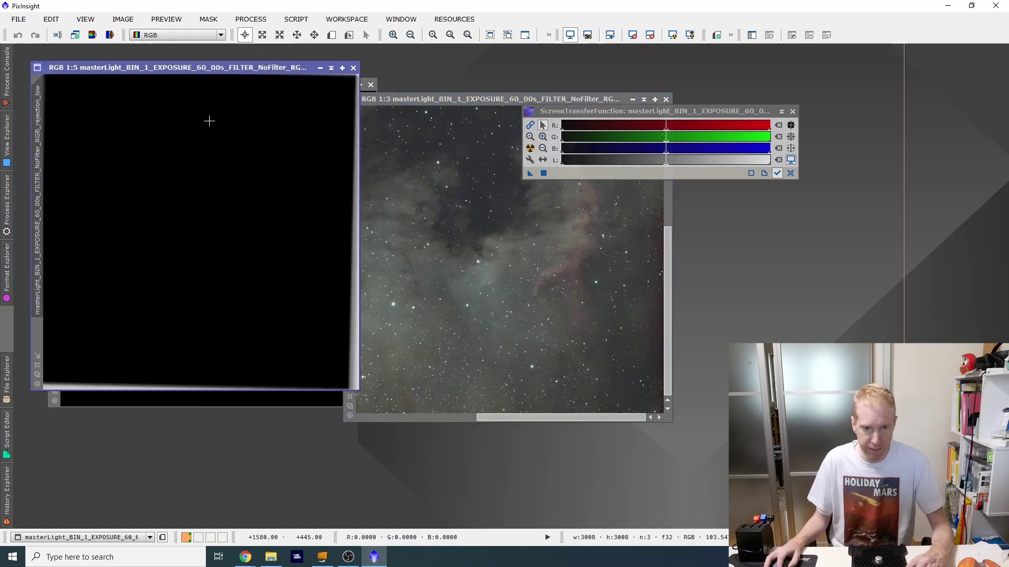
{"action": "left_click", "coordinate": [530, 148]}
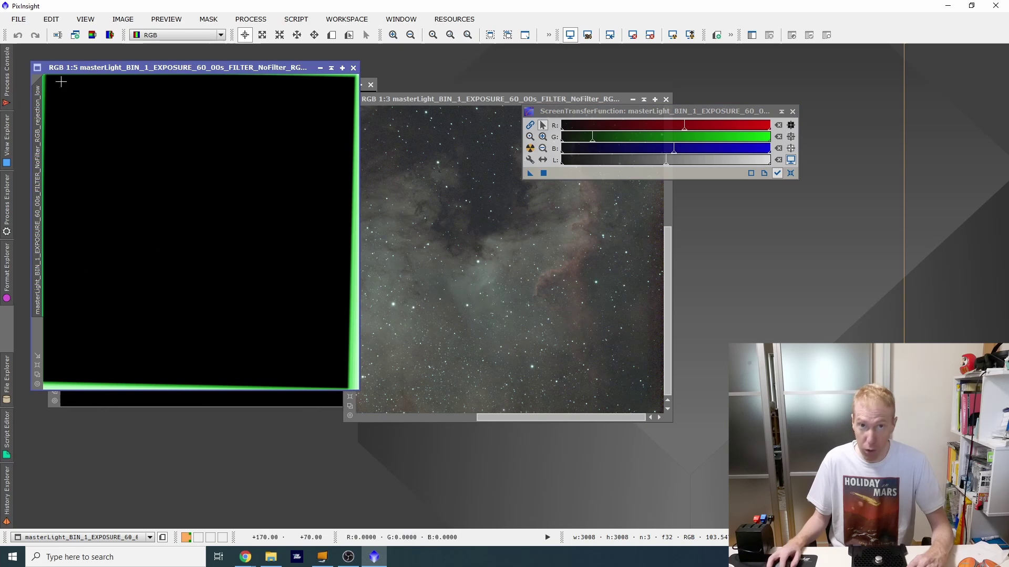
{"action": "scroll", "coordinate": [246, 188], "scroll_direction": "down", "scroll_amount": 1}
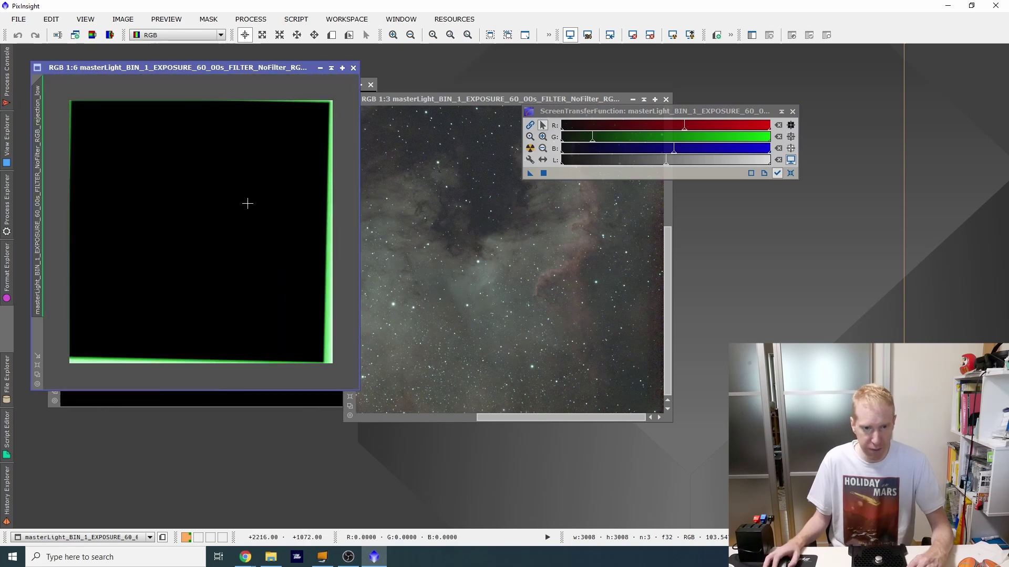
- Zoom the integration image to 1:6 and open DynamicCrop from Process Explorer
{"action": "left_click", "coordinate": [436, 100]}
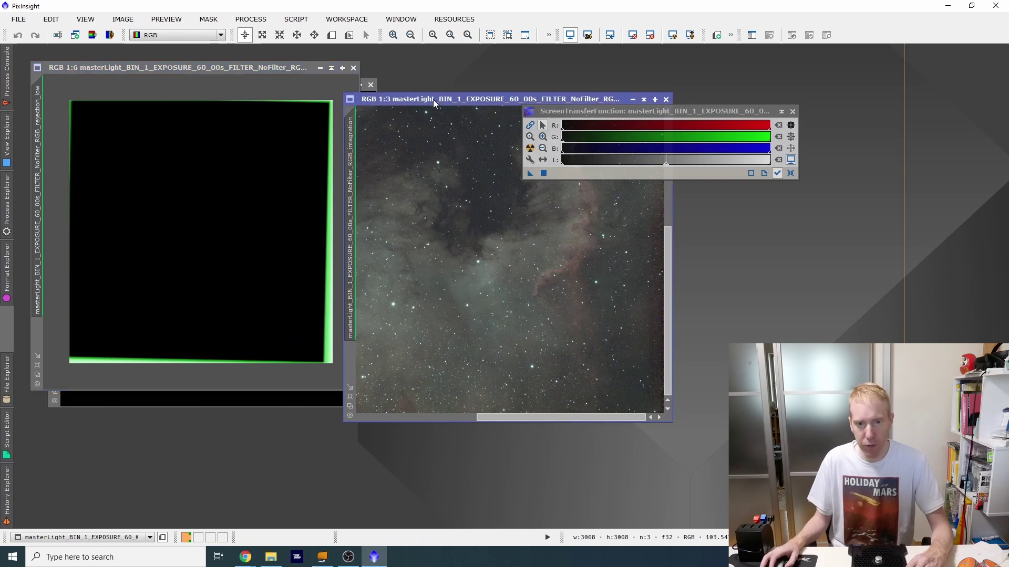
{"action": "scroll", "coordinate": [471, 201], "scroll_direction": "down", "scroll_amount": 3}
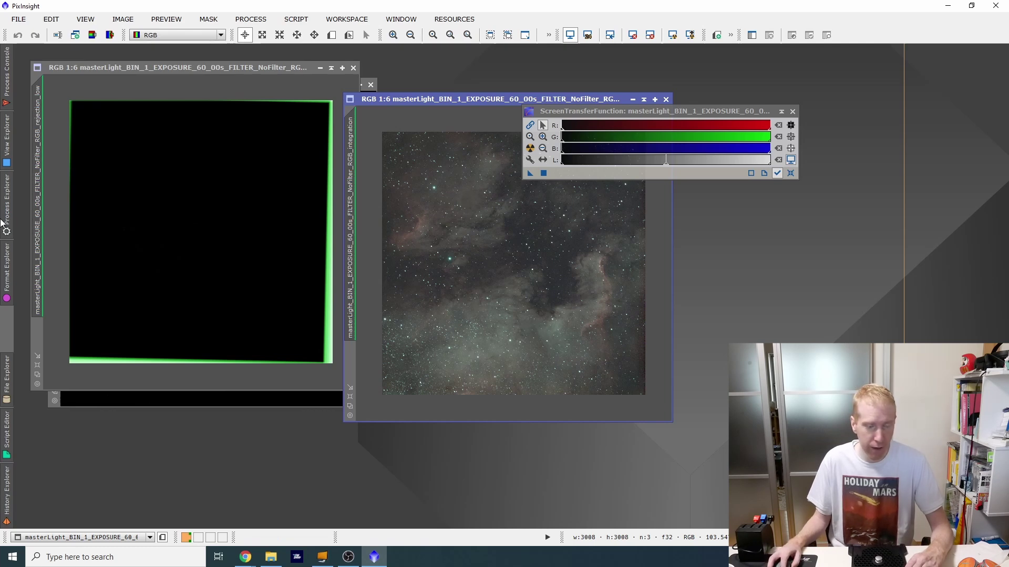
{"action": "mouse_move", "coordinate": [2, 212]}
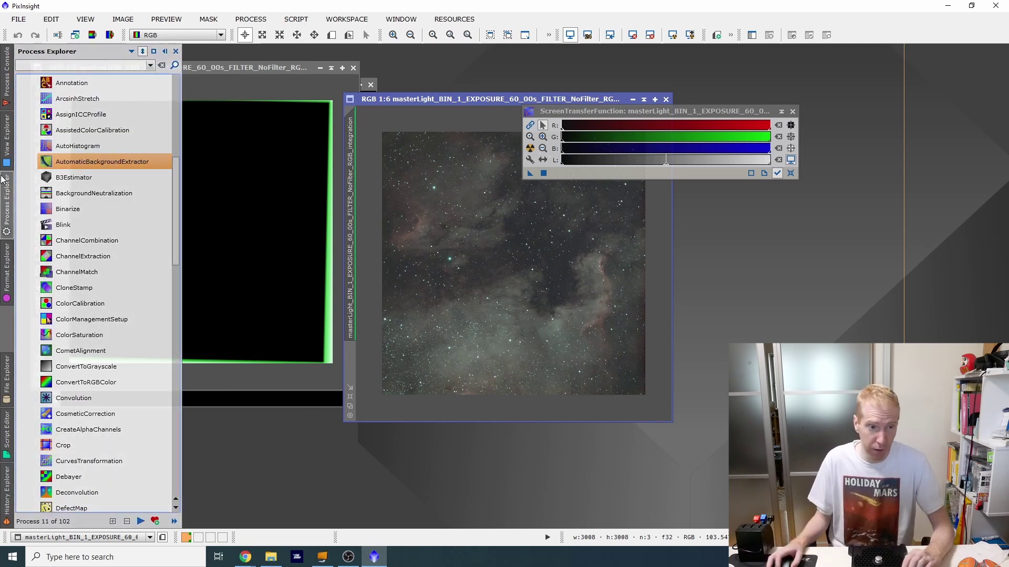
{"action": "scroll", "coordinate": [108, 200], "scroll_direction": "up", "scroll_amount": 4}
{"action": "scroll", "coordinate": [108, 201], "scroll_direction": "up", "scroll_amount": 3}
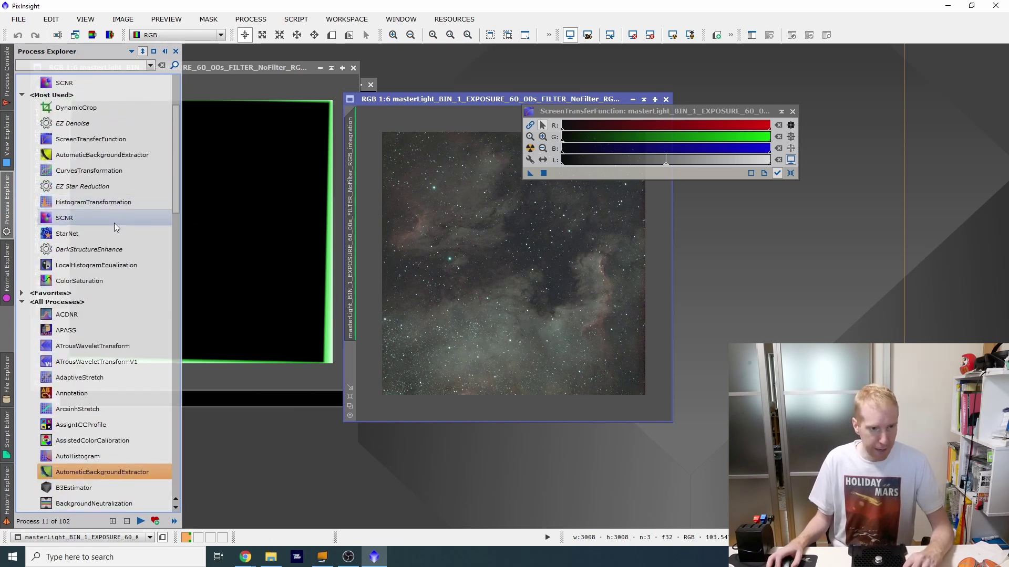
{"action": "scroll", "coordinate": [118, 223], "scroll_direction": "up", "scroll_amount": 3}
{"action": "double_click", "coordinate": [86, 249]}
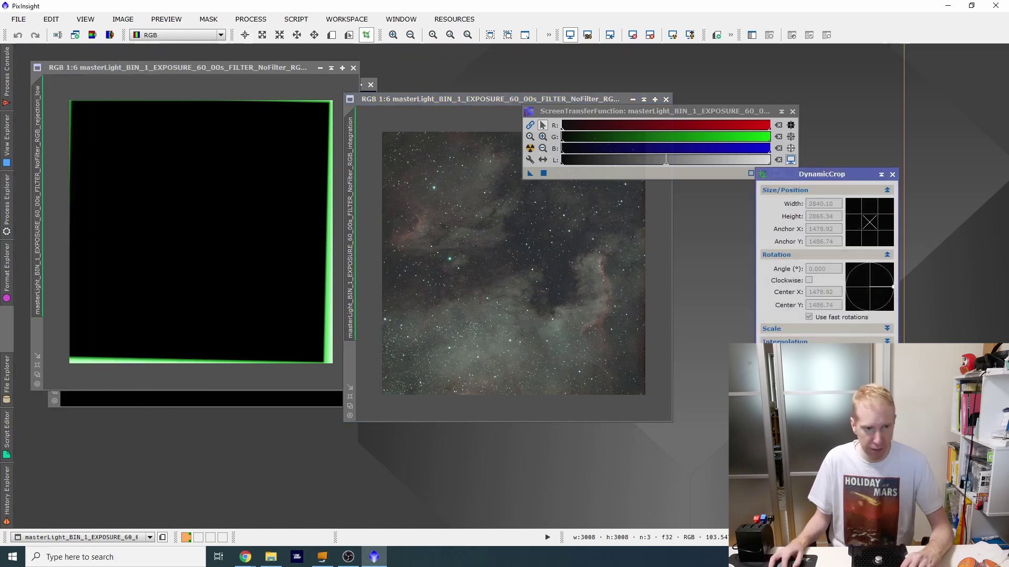
- Draw a 2826×2826 DynamicCrop box rotated 1.397° on rejection_low and apply it to the integration image
{"action": "left_click_drag", "start_coordinate": [71, 102], "coordinate": [320, 356]}
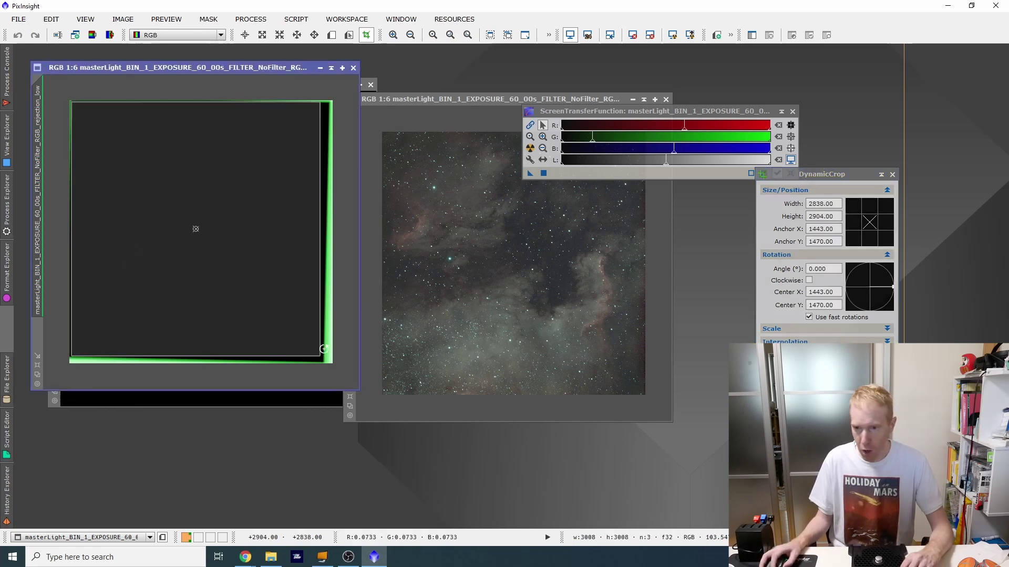
{"action": "left_click_drag", "start_coordinate": [893, 287], "coordinate": [893, 291]}
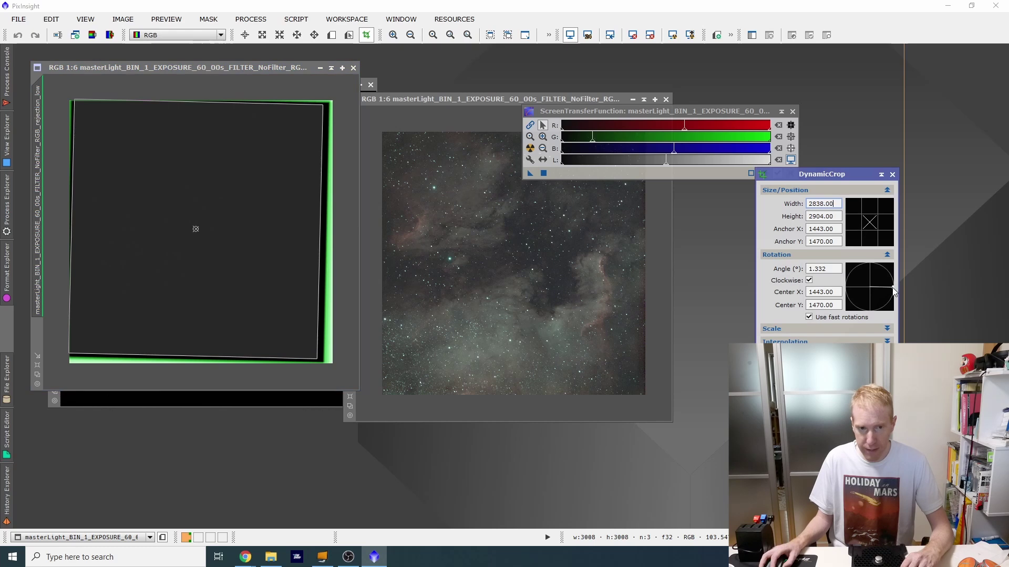
{"action": "left_click_drag", "start_coordinate": [169, 259], "coordinate": [174, 259]}
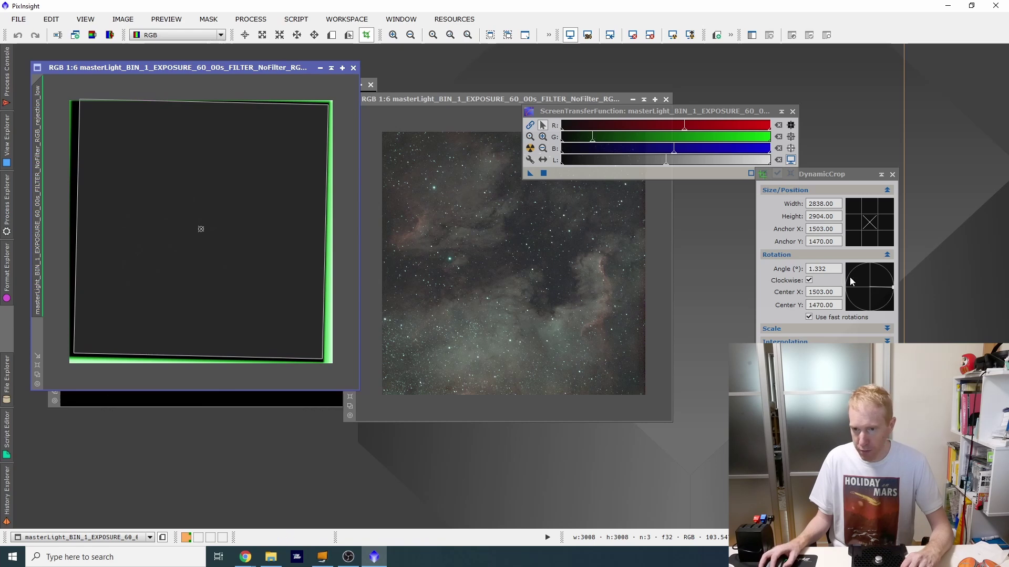
{"action": "left_click_drag", "start_coordinate": [896, 293], "coordinate": [886, 291]}
{"action": "left_click_drag", "start_coordinate": [81, 100], "coordinate": [79, 106]}
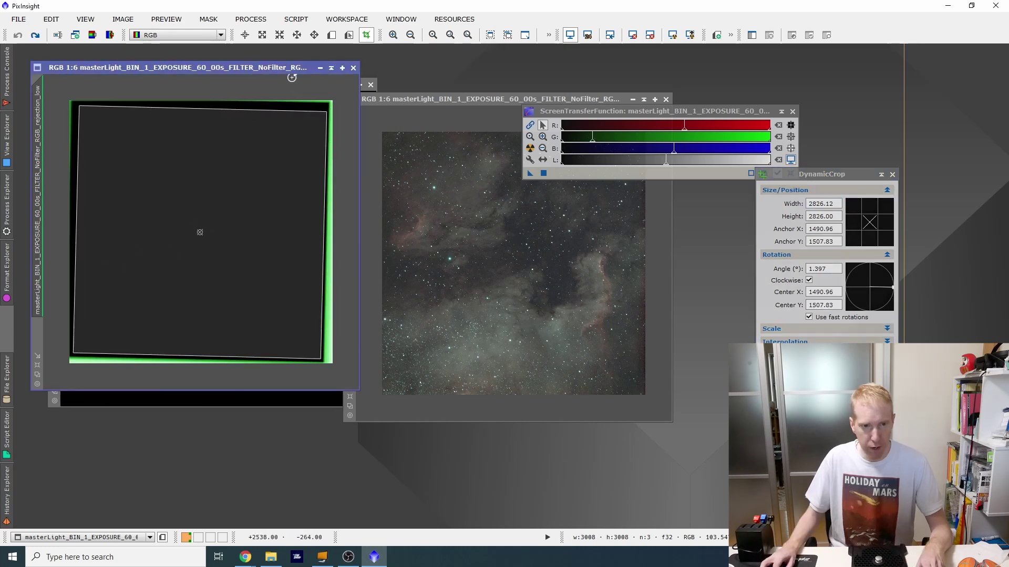
{"action": "left_click_drag", "start_coordinate": [278, 72], "coordinate": [524, 194]}
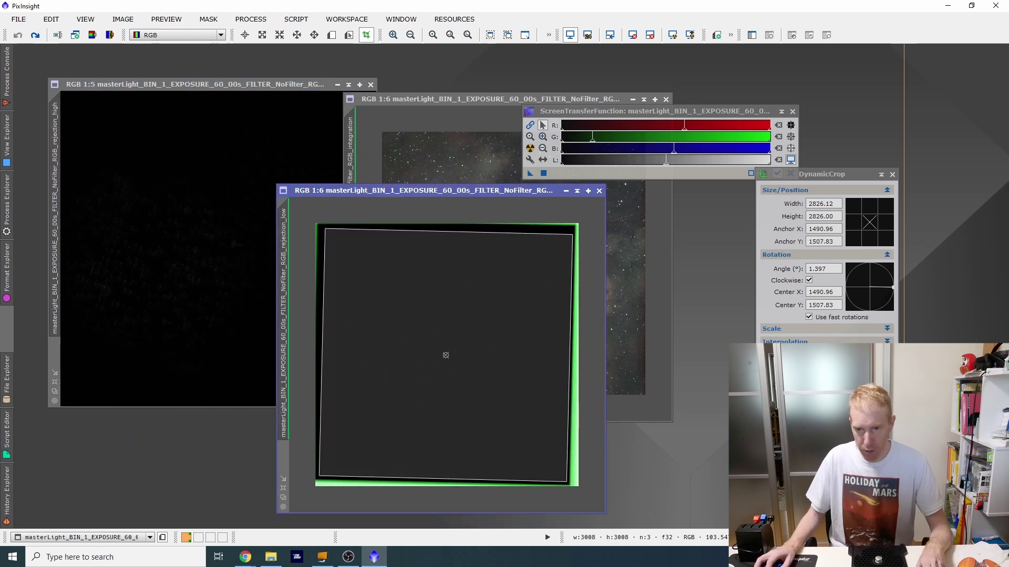
{"action": "left_click_drag", "start_coordinate": [763, 441], "coordinate": [626, 290]}
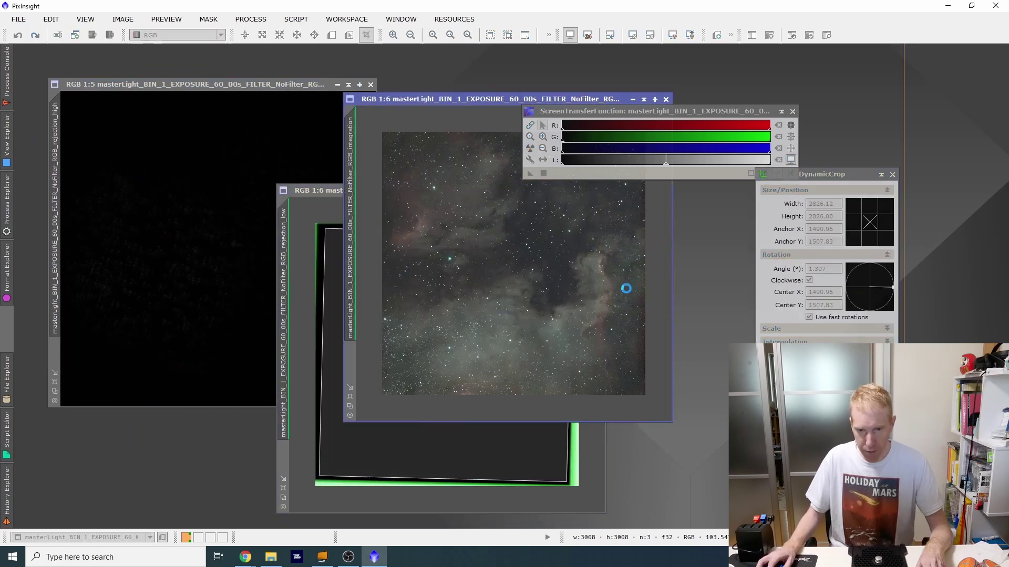
- End the DynamicCrop session, close rejection_low, and bring rejection_high to the front
{"action": "left_click", "coordinate": [892, 174]}
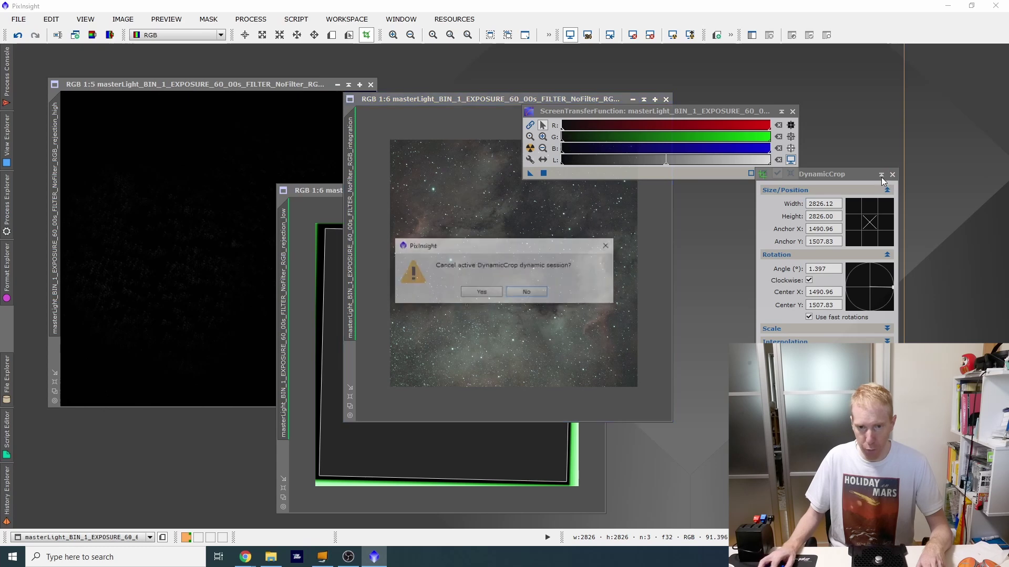
{"action": "left_click", "coordinate": [482, 293]}
{"action": "left_click", "coordinate": [314, 189]}
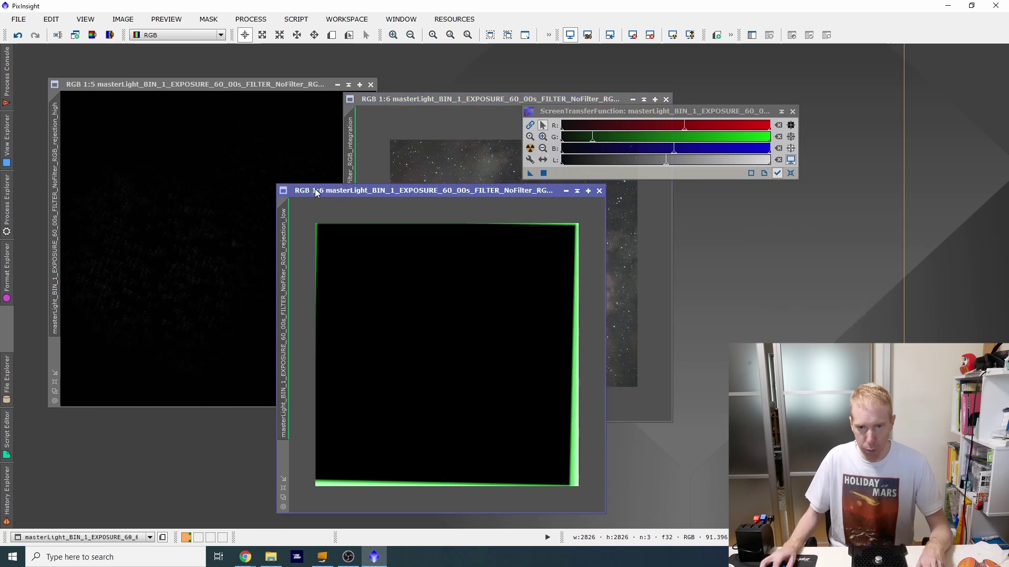
{"action": "left_click", "coordinate": [600, 192]}
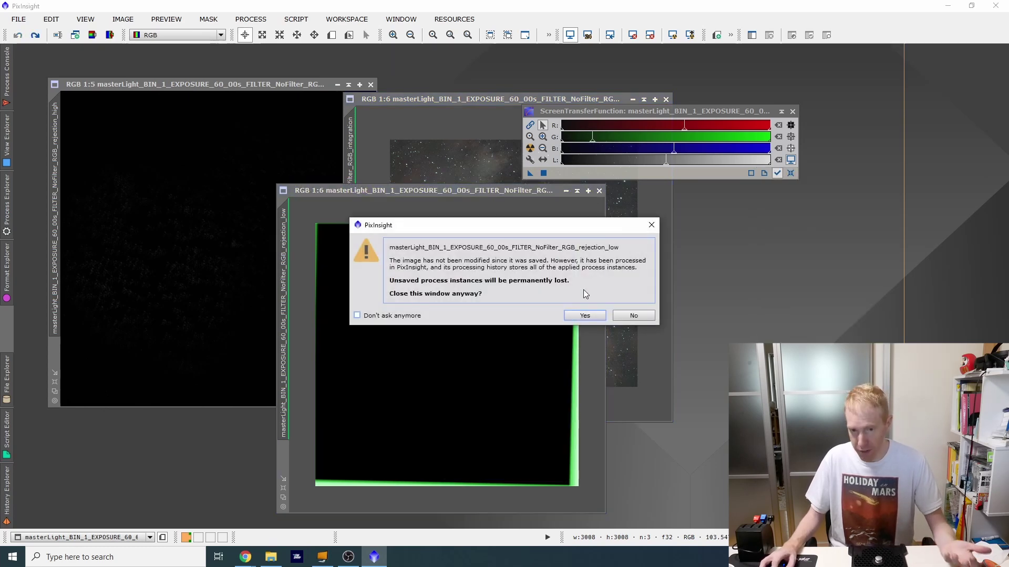
{"action": "left_click", "coordinate": [581, 316]}
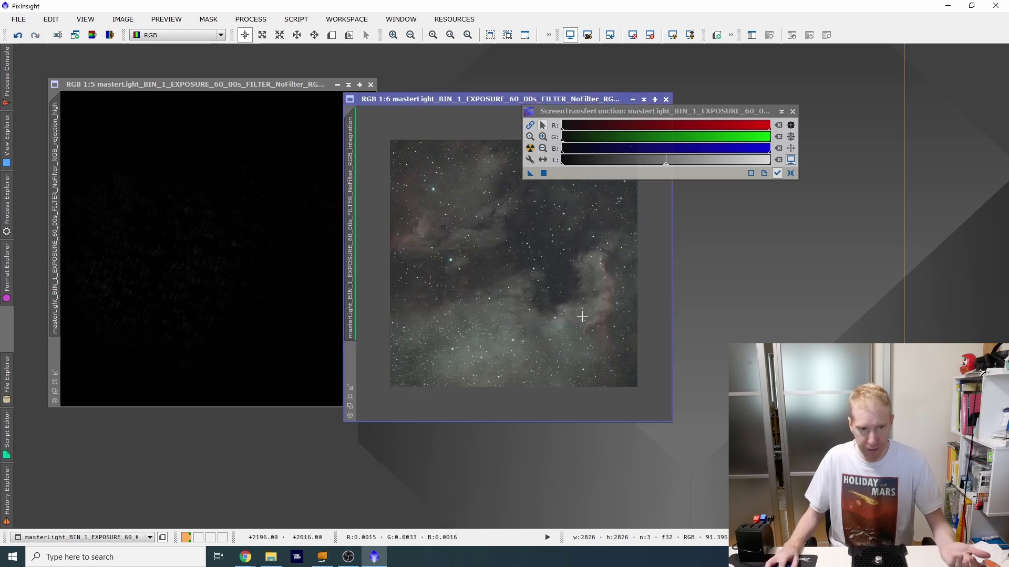
{"action": "left_click", "coordinate": [190, 86]}
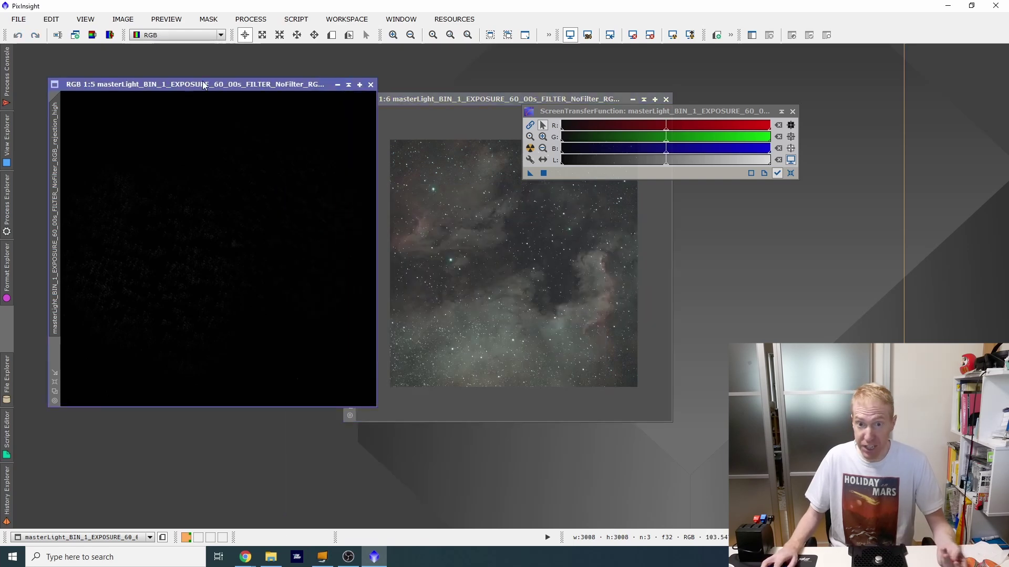
- Auto-stretch rejection_high with STF and zoom in on its repeating dither clusters
{"action": "left_click", "coordinate": [673, 34]}
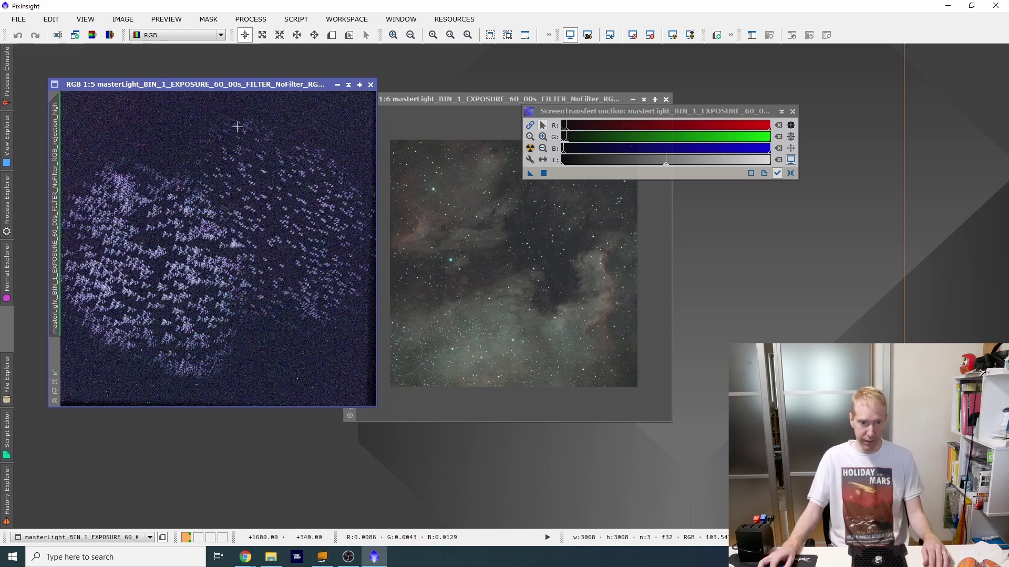
{"action": "scroll", "coordinate": [137, 240], "scroll_direction": "down", "scroll_amount": 1}
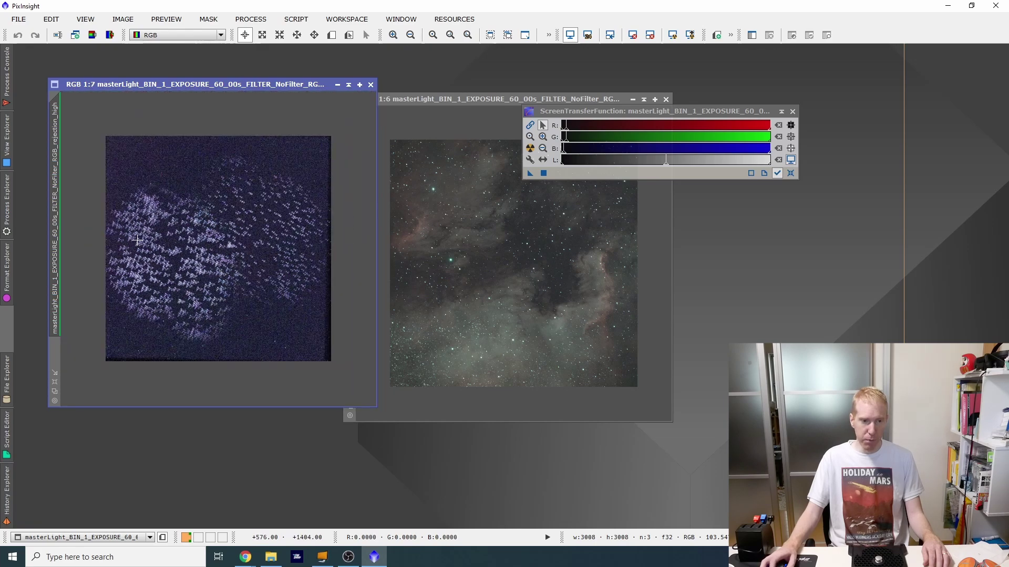
{"action": "scroll", "coordinate": [136, 240], "scroll_direction": "up", "scroll_amount": 5}
{"action": "scroll", "coordinate": [136, 240], "scroll_direction": "down", "scroll_amount": 1}
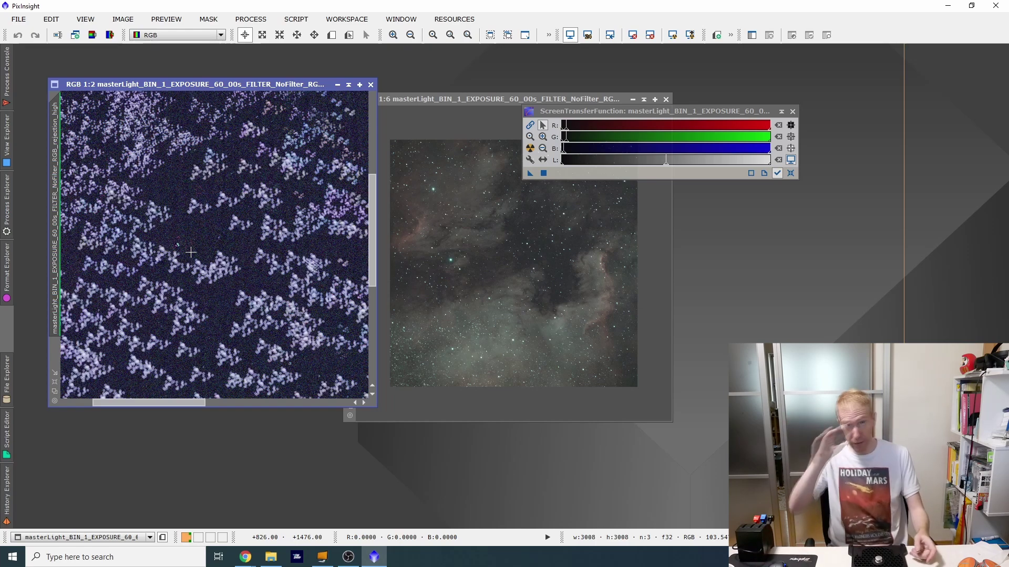
{"action": "scroll", "coordinate": [224, 251], "scroll_direction": "down", "scroll_amount": 4}
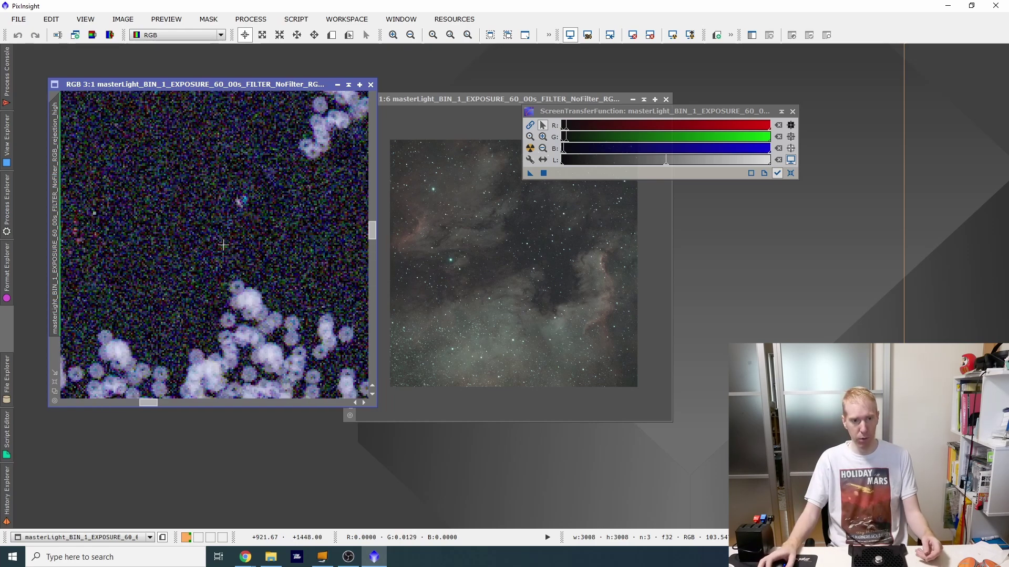